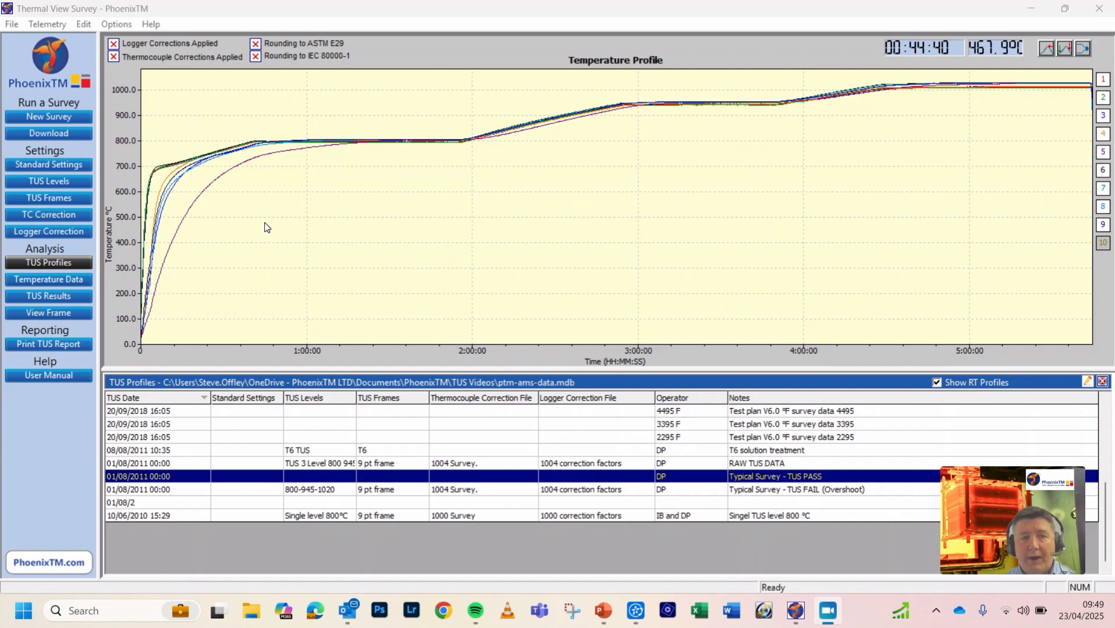
pyautogui.click(59, 180)
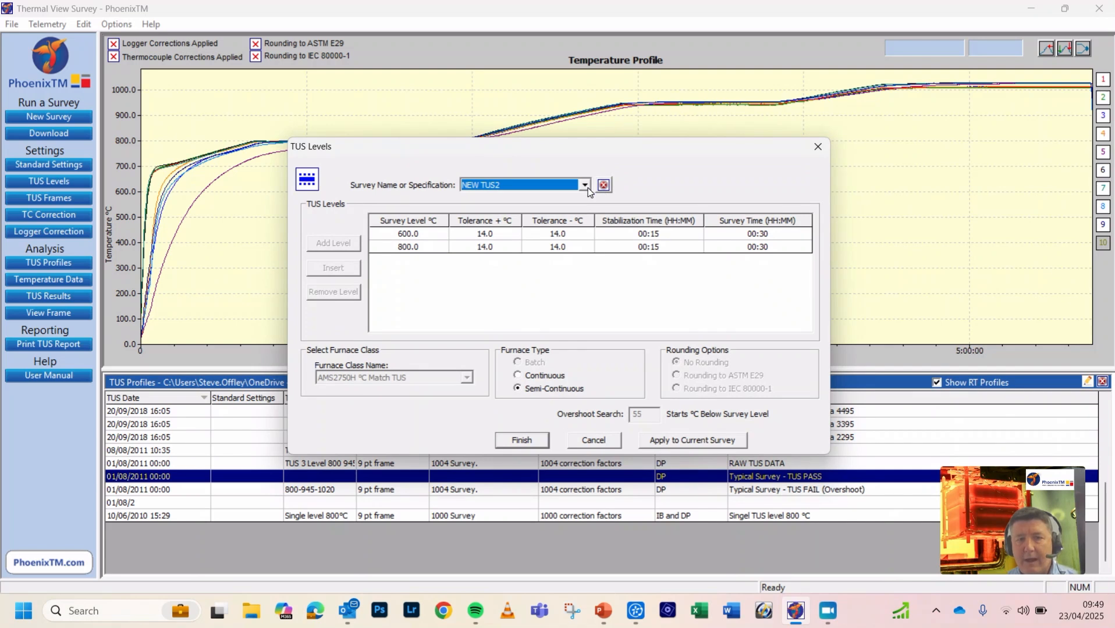
pyautogui.click(585, 187)
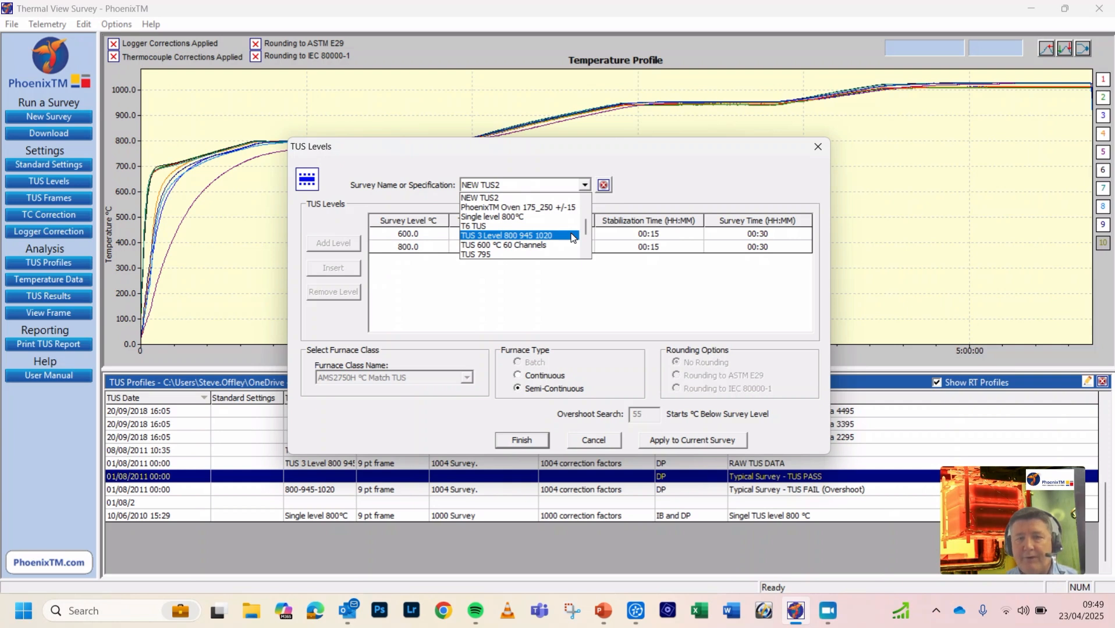
pyautogui.click(572, 236)
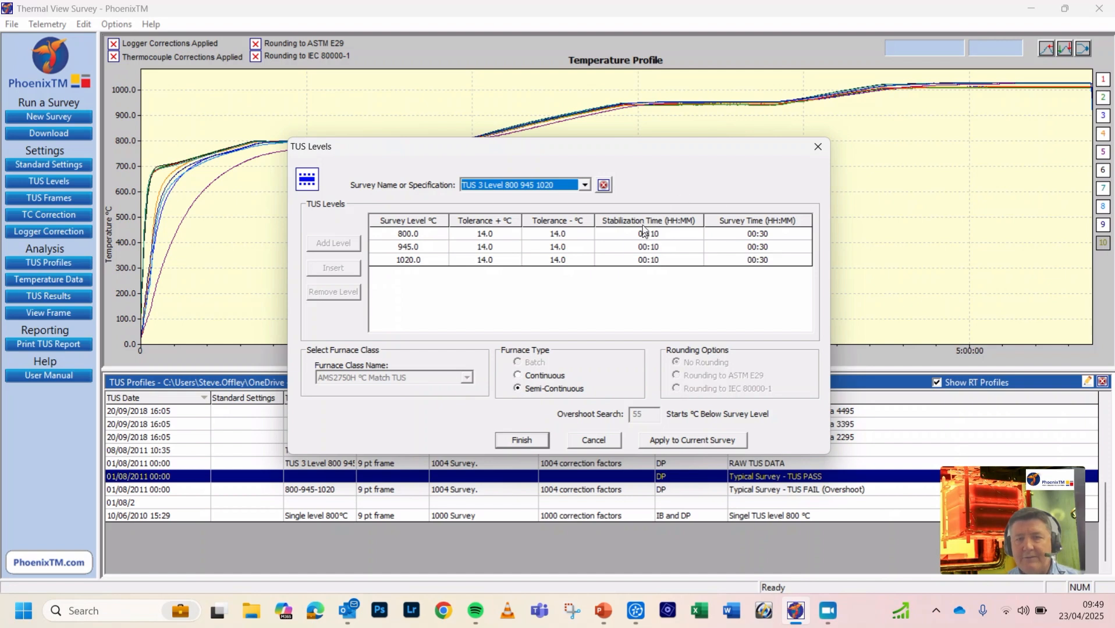
pyautogui.click(675, 441)
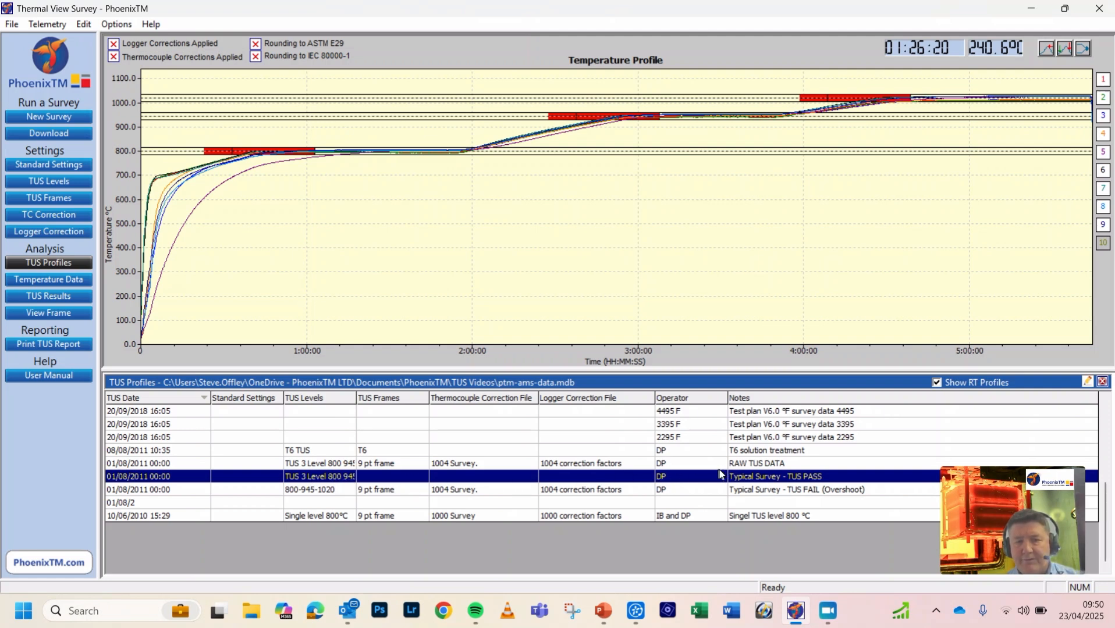
# Step: Set the TUS levels of the "Typical Survey - TUS PASS" survey to <None> and save its properties
pyautogui.doubleClick(583, 477)
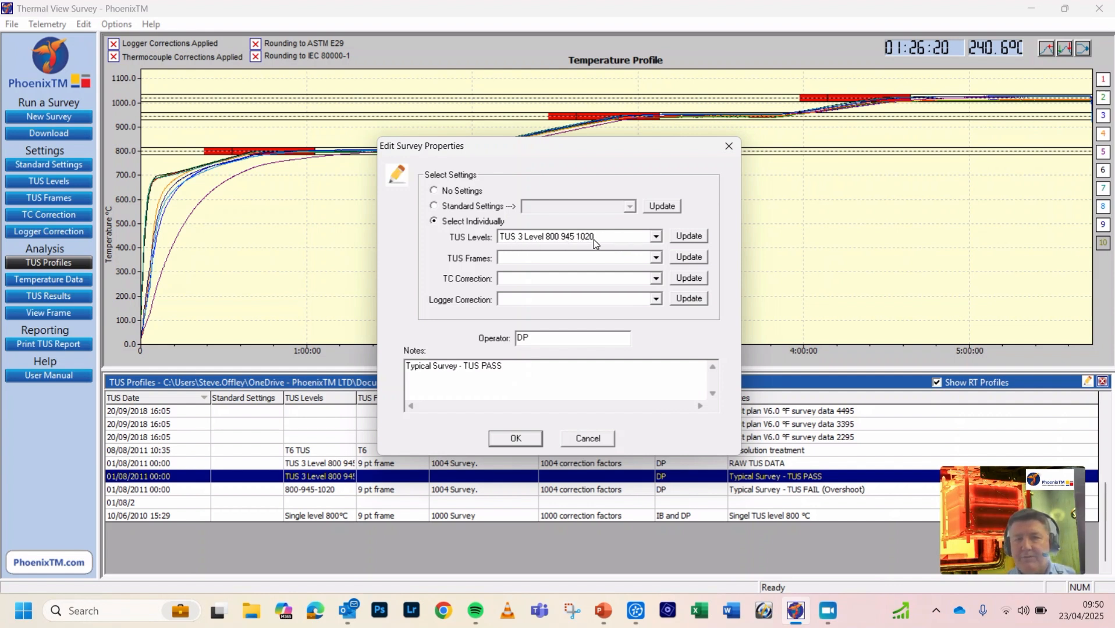
pyautogui.click(657, 238)
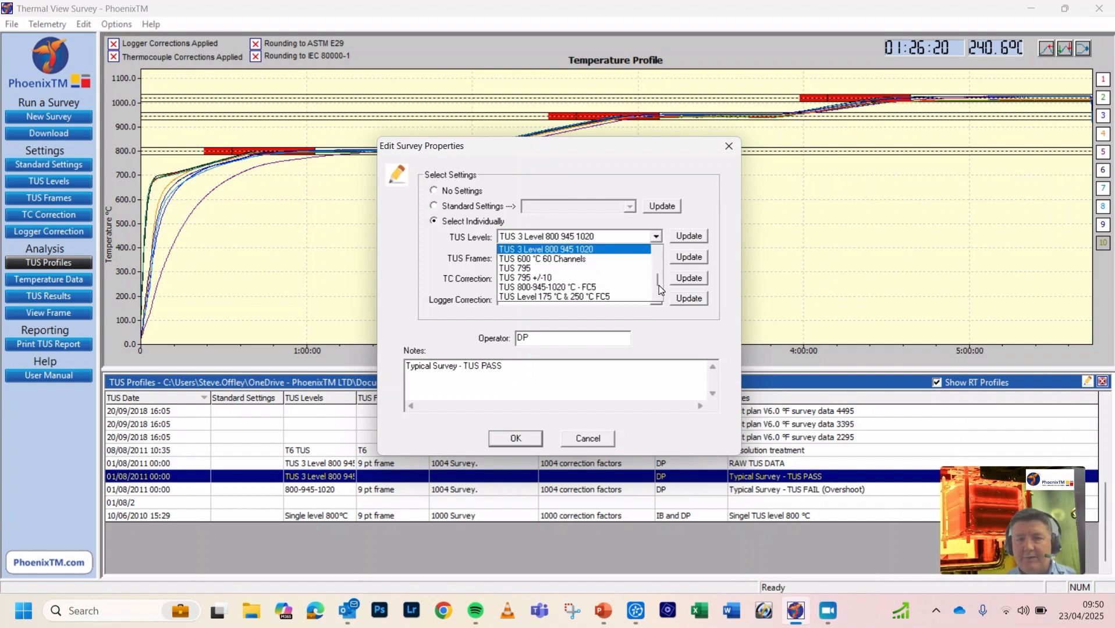
pyautogui.moveTo(659, 290); pyautogui.dragTo(660, 247)
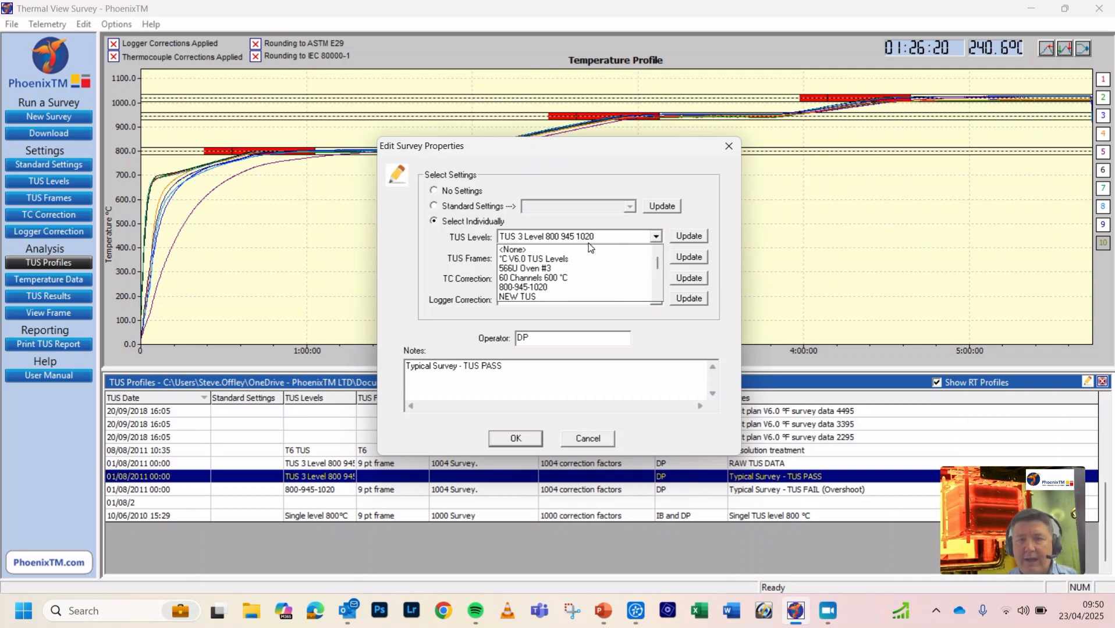
pyautogui.click(544, 250)
pyautogui.click(683, 238)
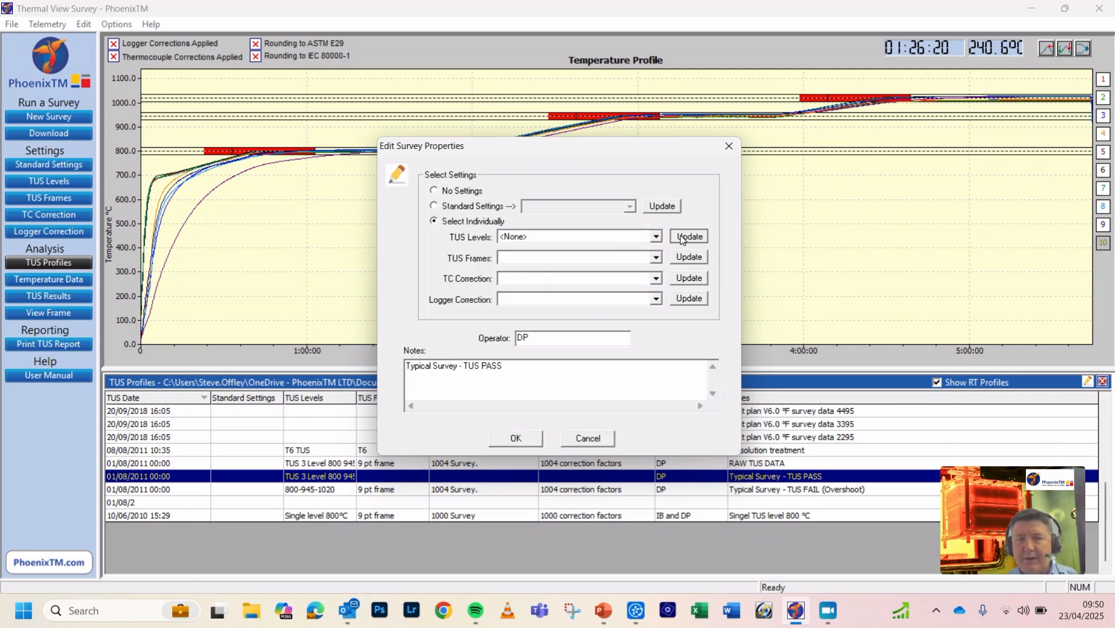
pyautogui.click(523, 439)
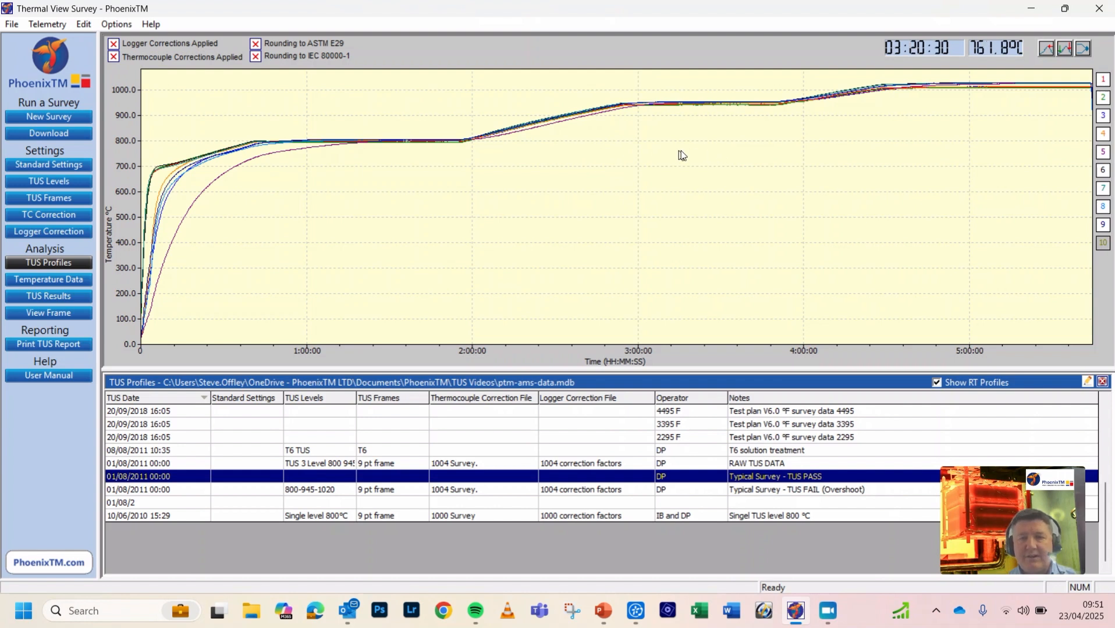
pyautogui.doubleClick(473, 481)
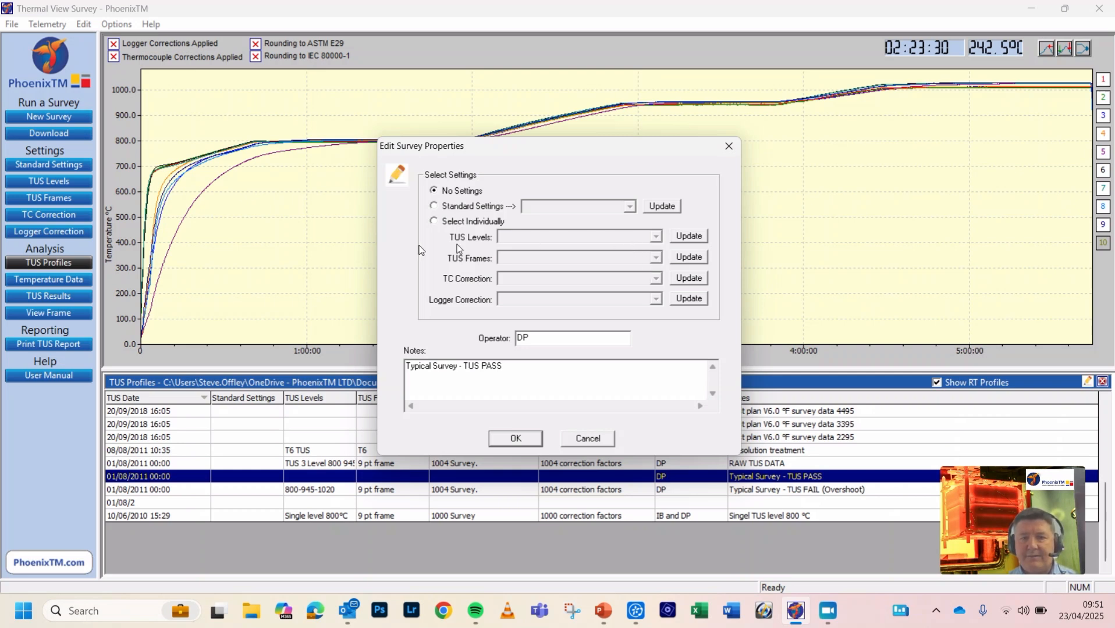
pyautogui.click(443, 225)
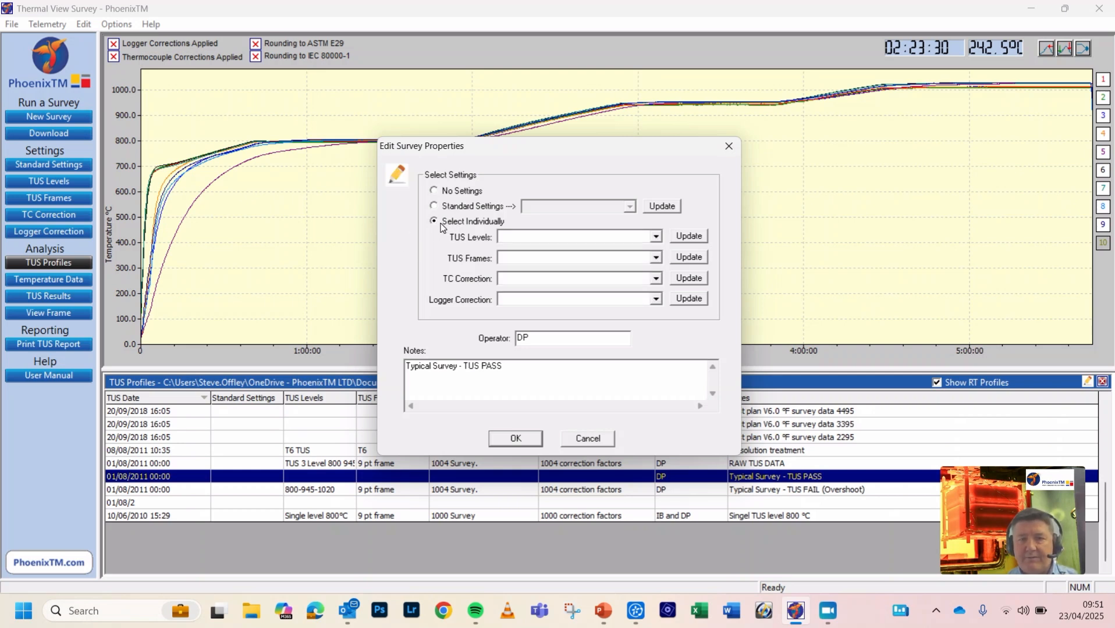
pyautogui.click(655, 237)
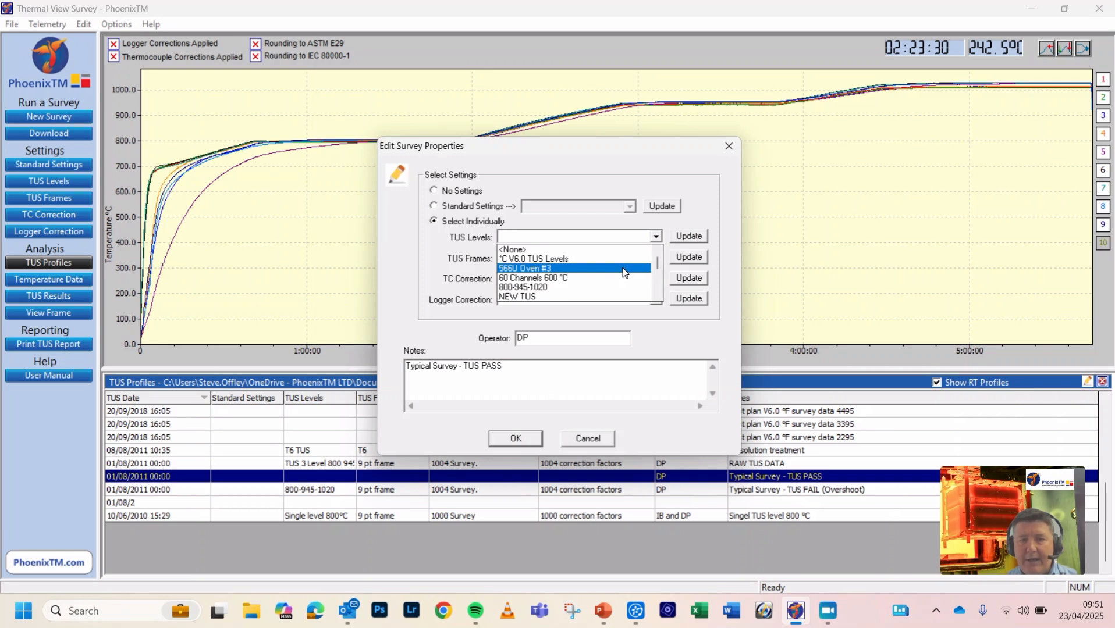
pyautogui.scroll(-1, 624, 272)
pyautogui.scroll(1, 623, 275)
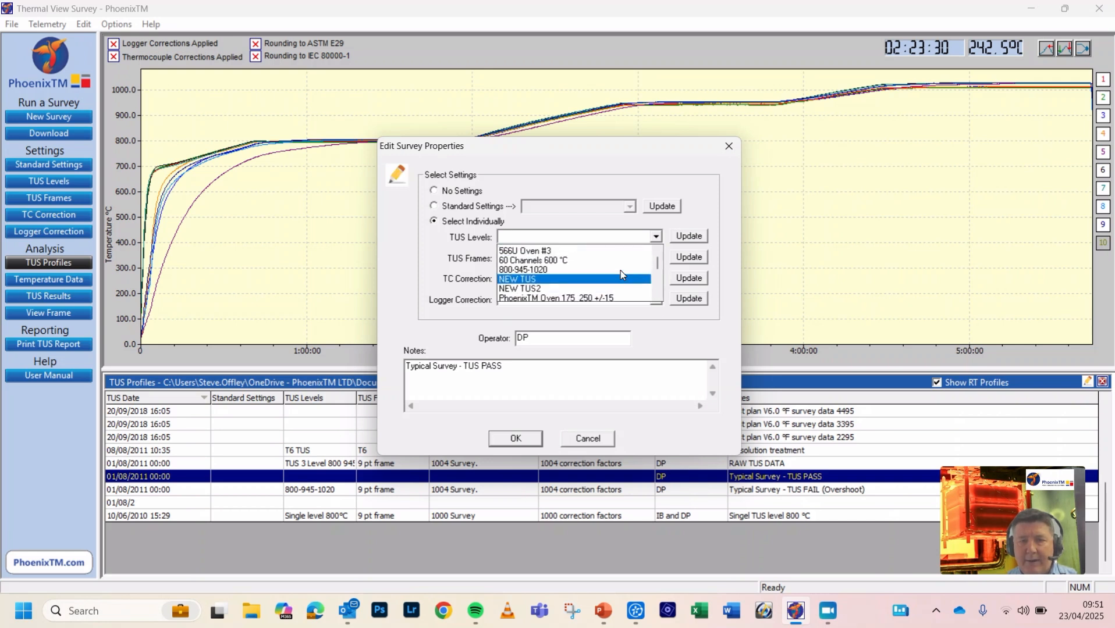
pyautogui.scroll(-4, 622, 272)
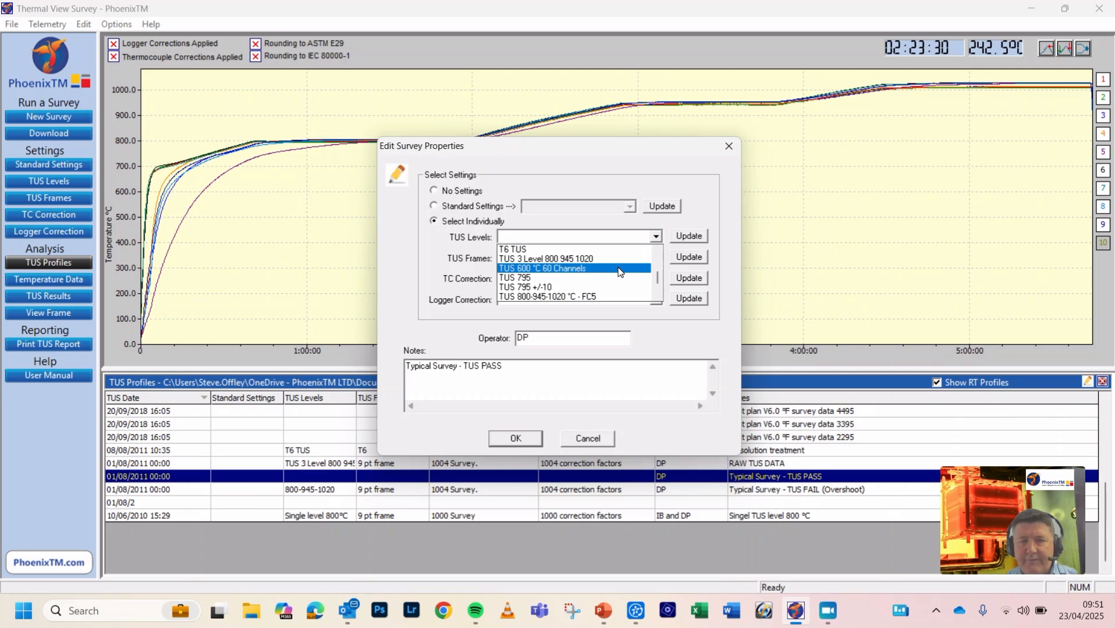
pyautogui.click(606, 297)
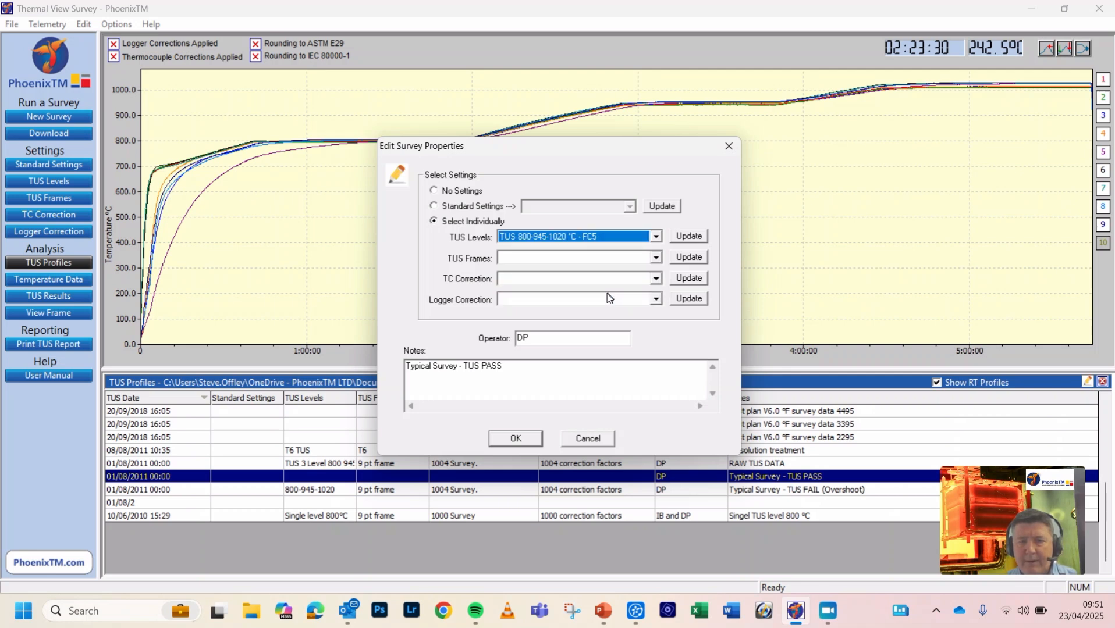
# Step: Assign TUS frame "9 pt frame", TC correction "1004 Survey." and logger correction "1004 correction factors" to the survey
pyautogui.click(654, 258)
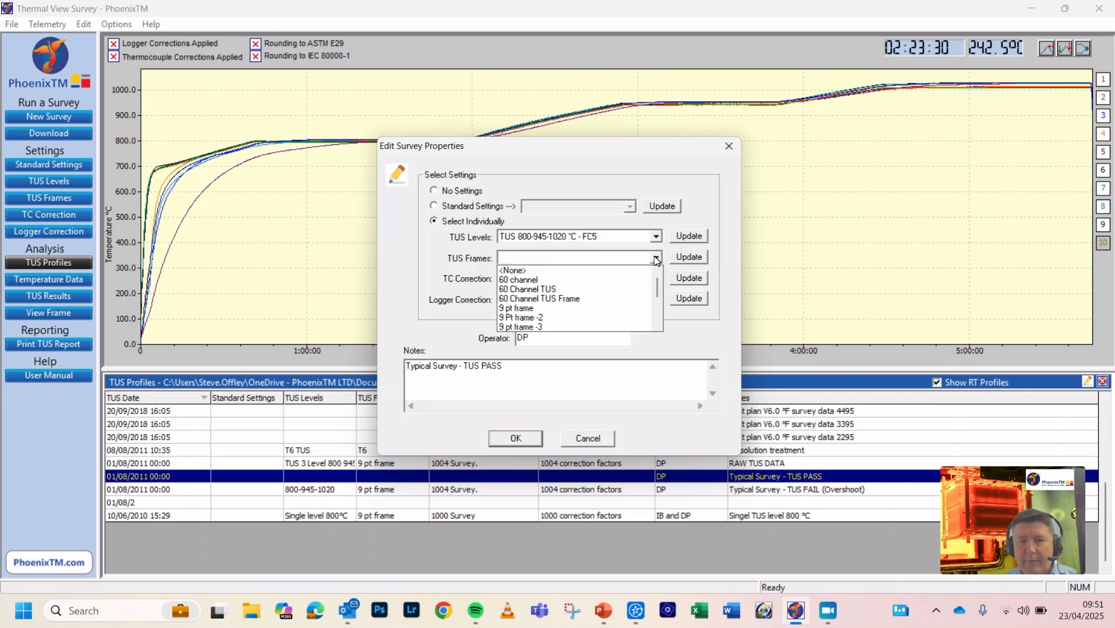
pyautogui.click(606, 308)
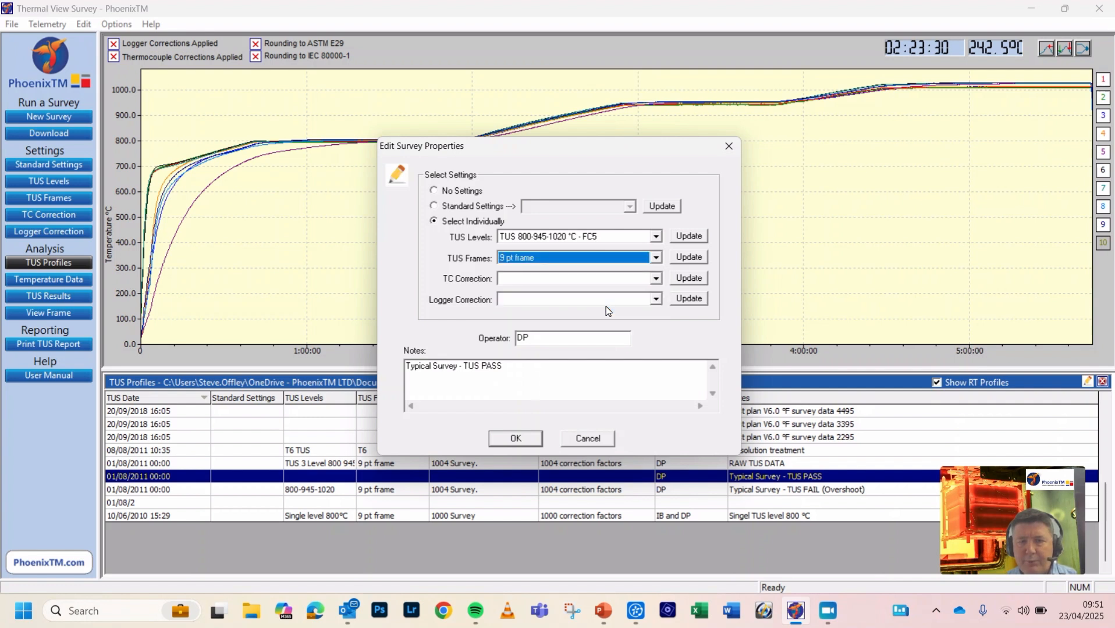
pyautogui.click(656, 279)
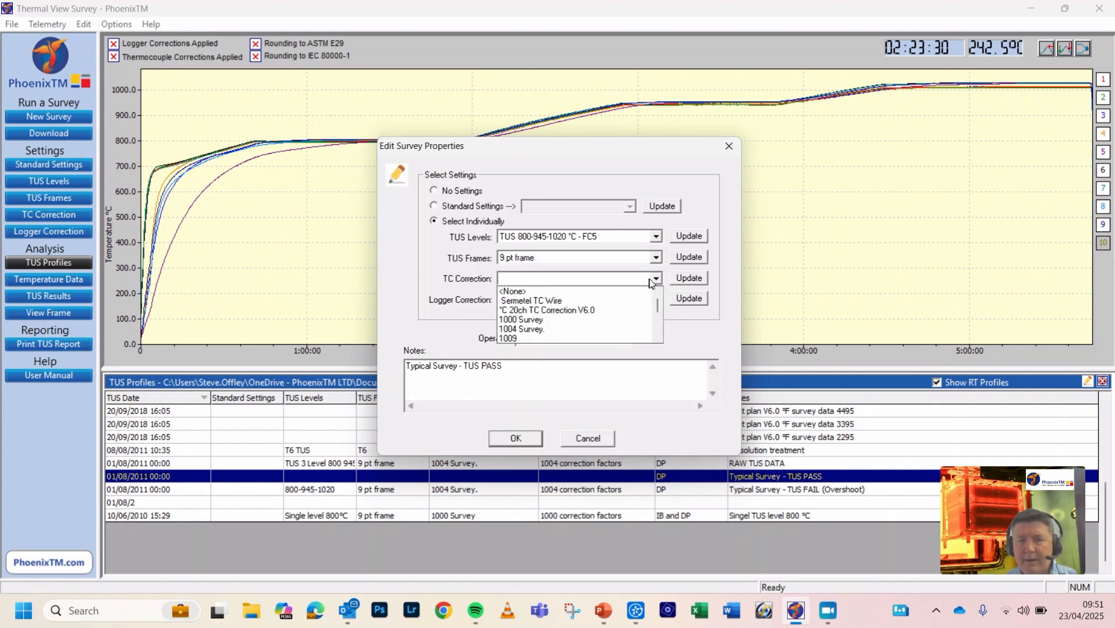
pyautogui.click(600, 331)
pyautogui.click(656, 300)
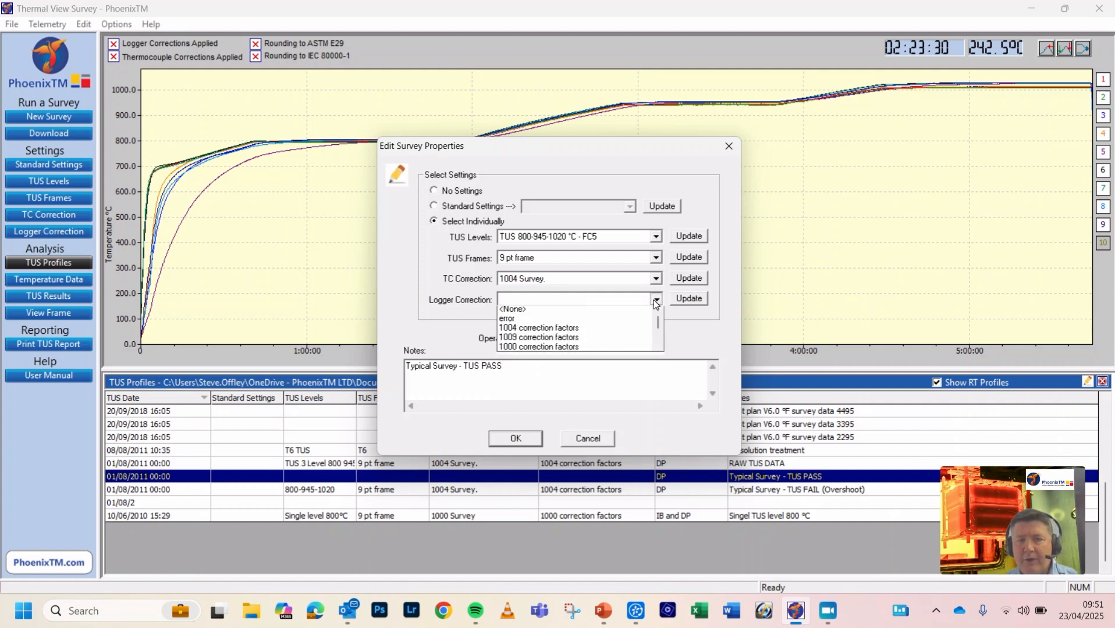
pyautogui.click(603, 332)
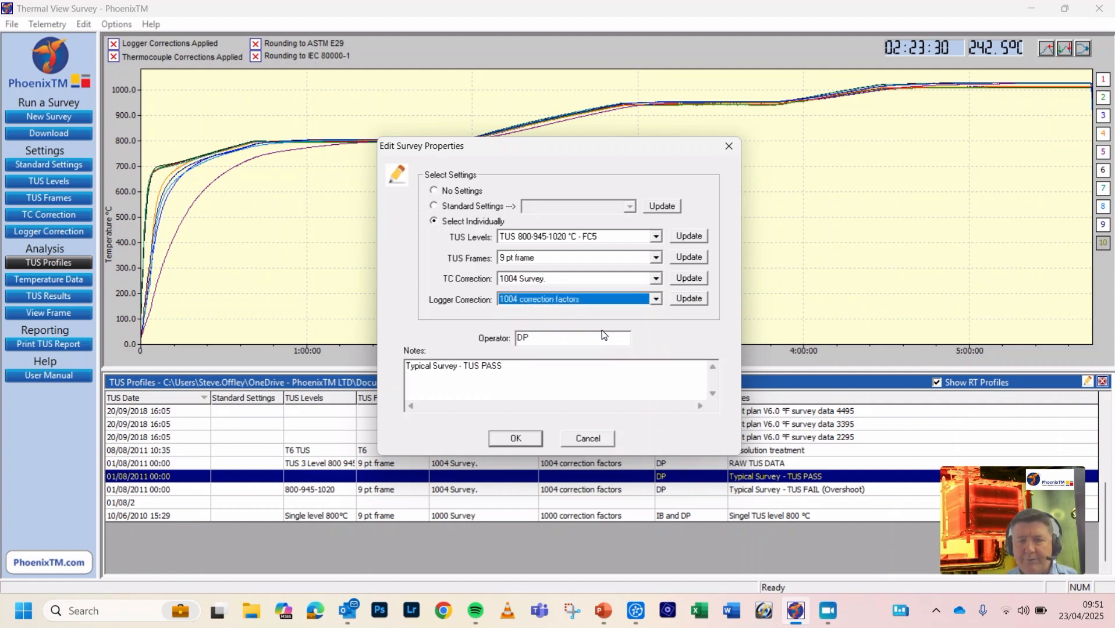
# Step: Update the selected TUS levels, frame, TC correction and logger correction with their latest changes, and save the survey properties
pyautogui.click(691, 237)
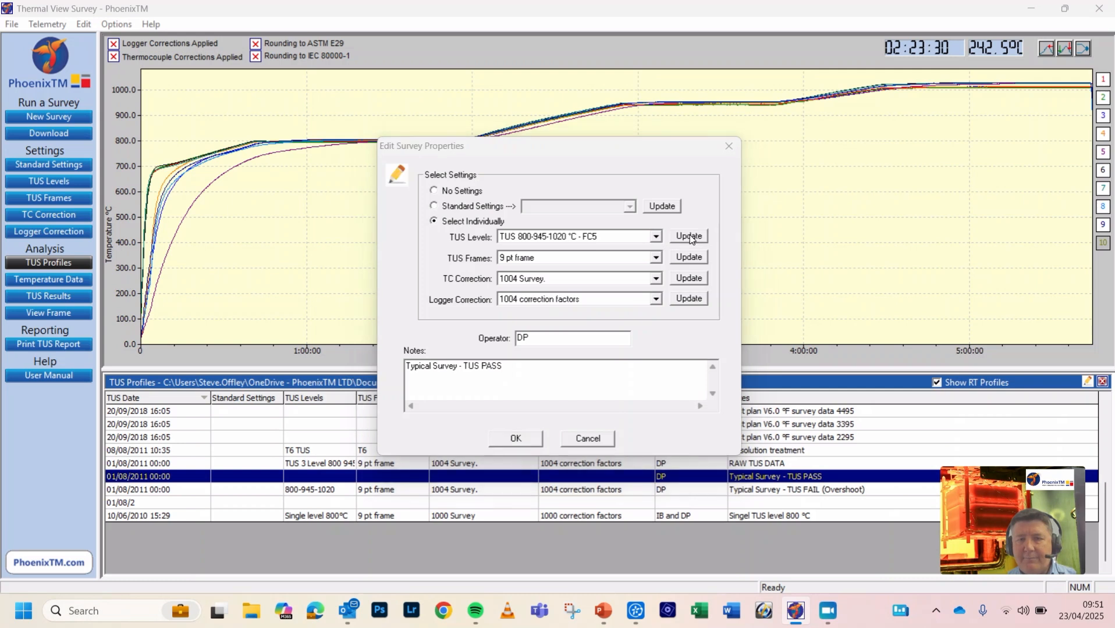
pyautogui.click(583, 335)
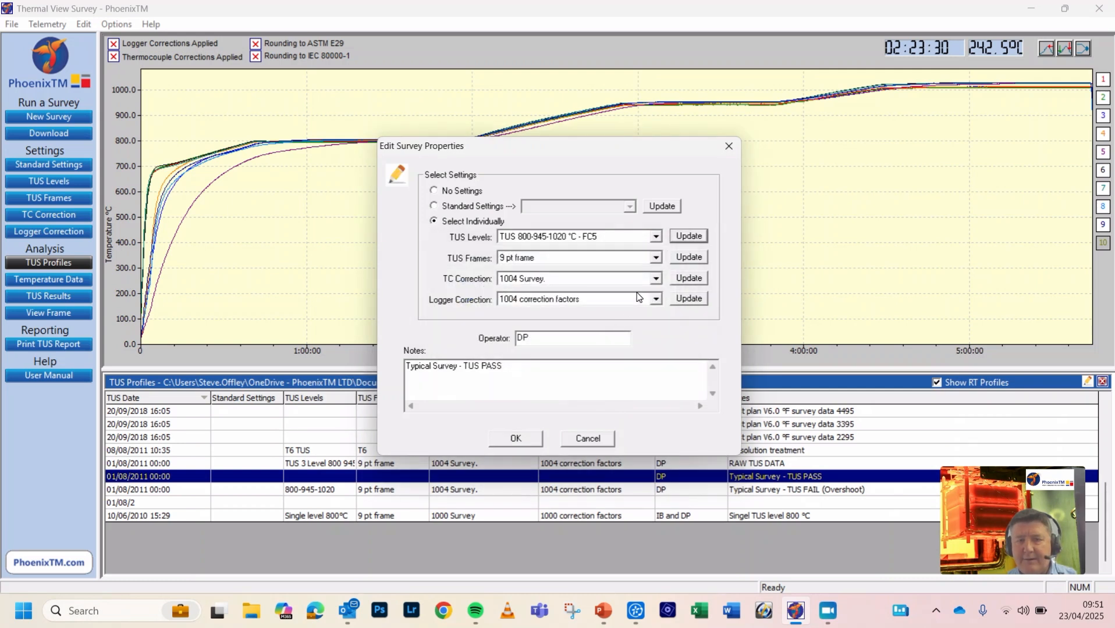
pyautogui.click(687, 259)
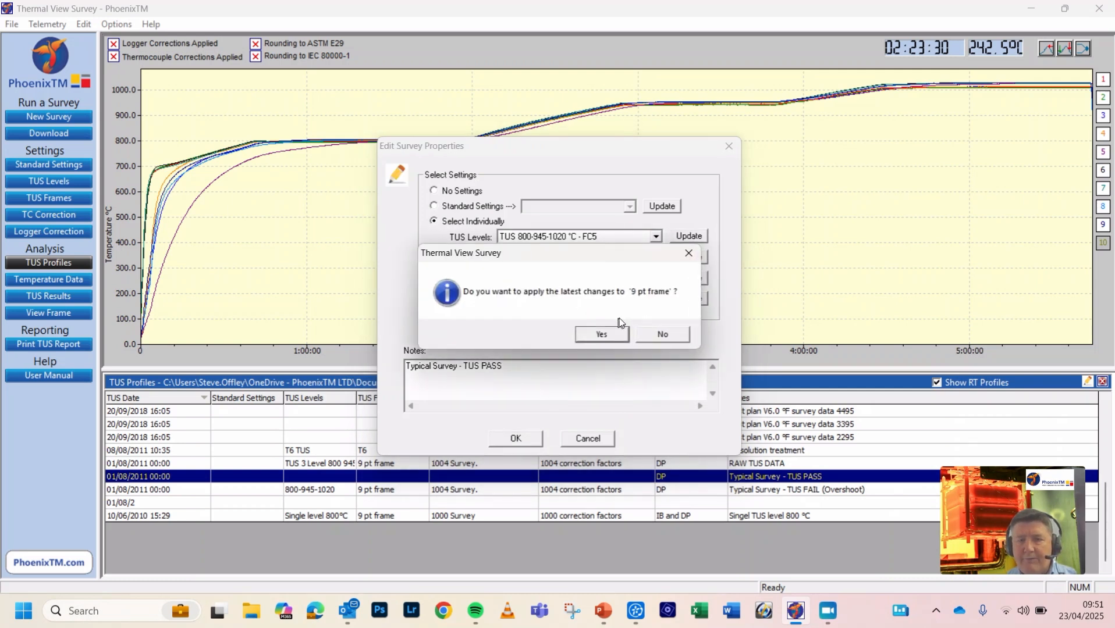
pyautogui.click(593, 332)
pyautogui.click(692, 278)
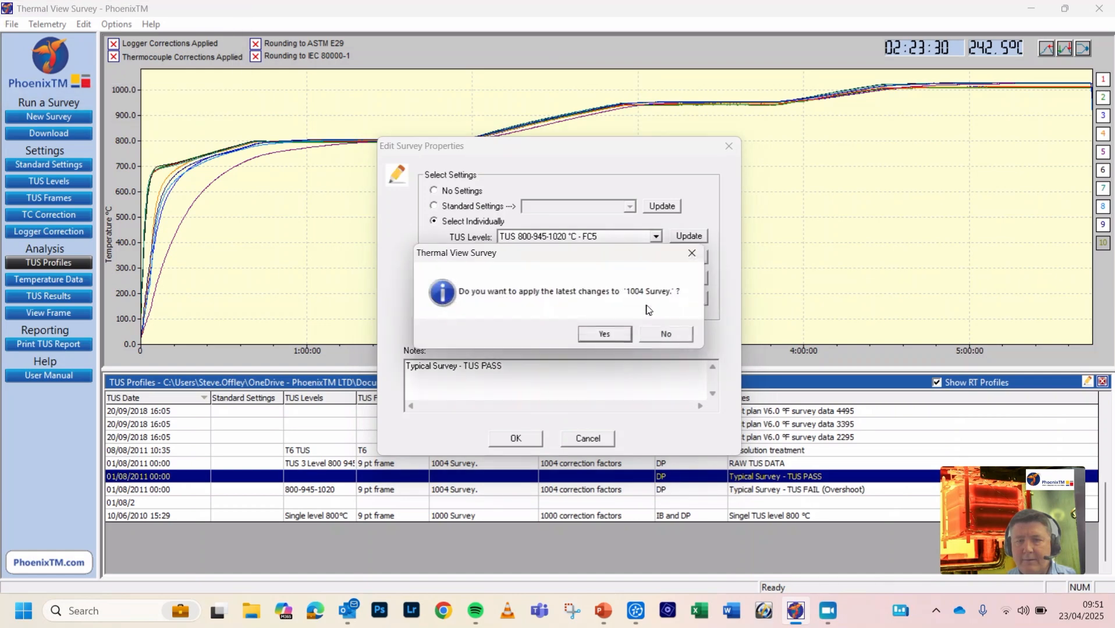
pyautogui.click(605, 334)
pyautogui.click(686, 298)
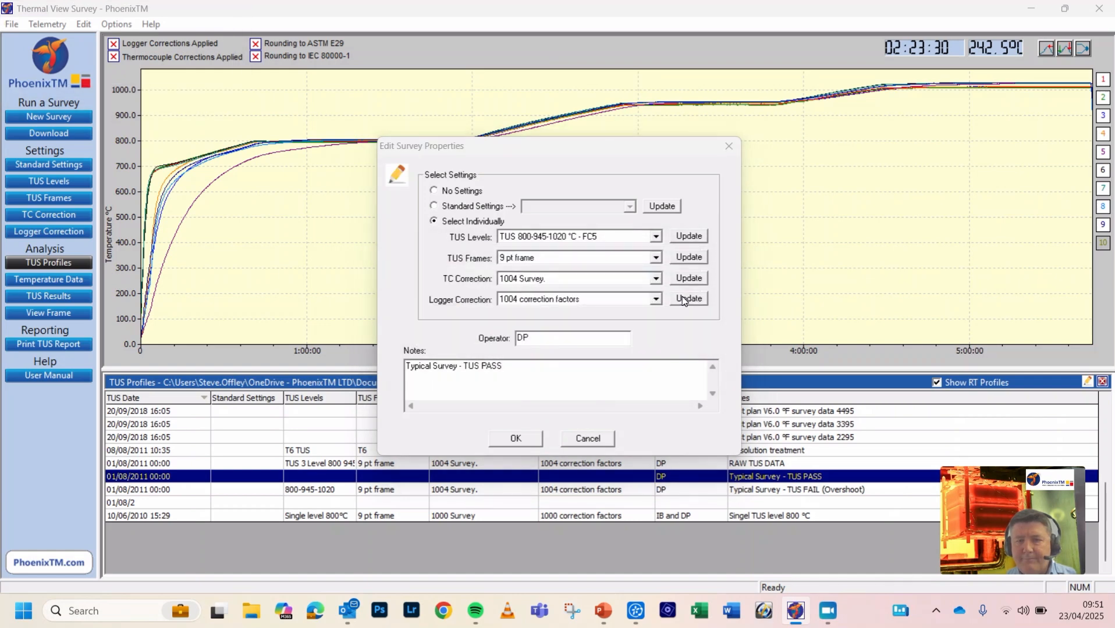
pyautogui.click(608, 336)
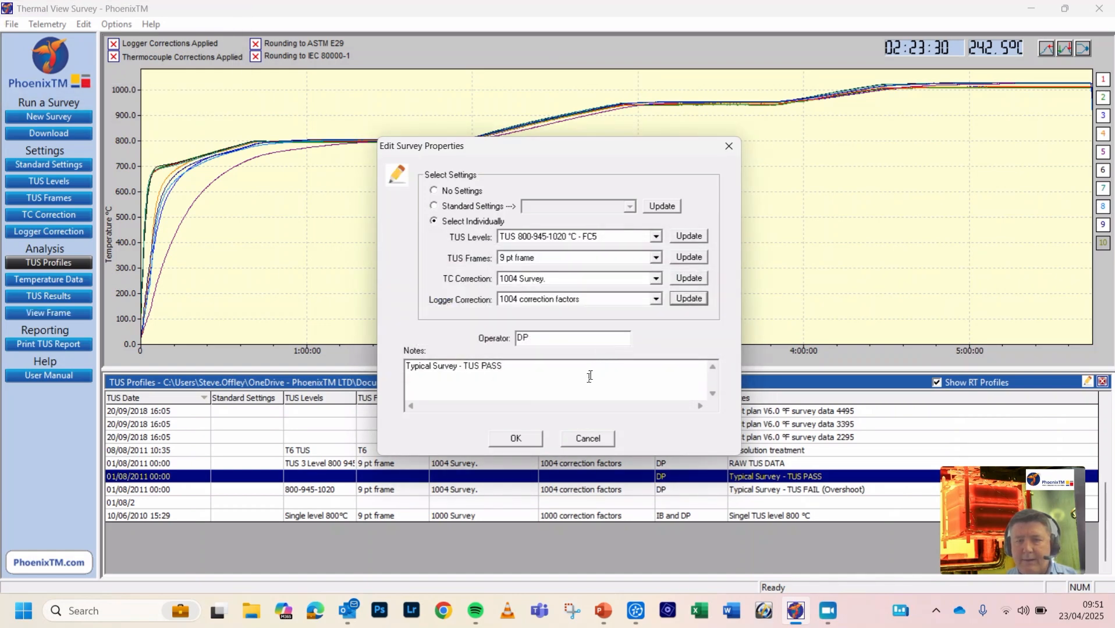
pyautogui.click(515, 439)
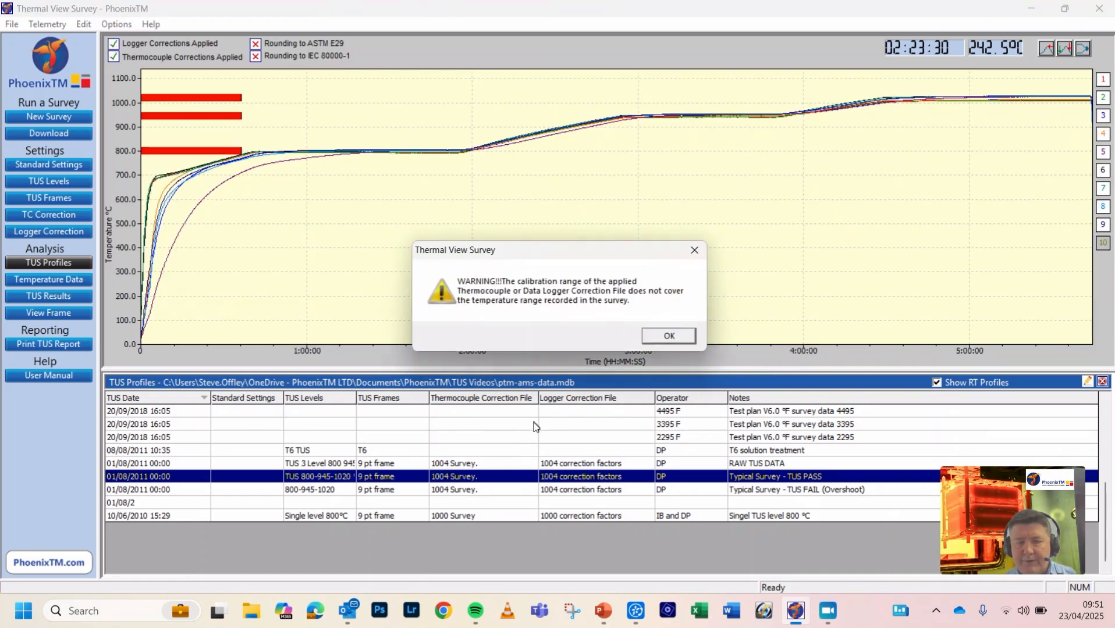
pyautogui.click(669, 337)
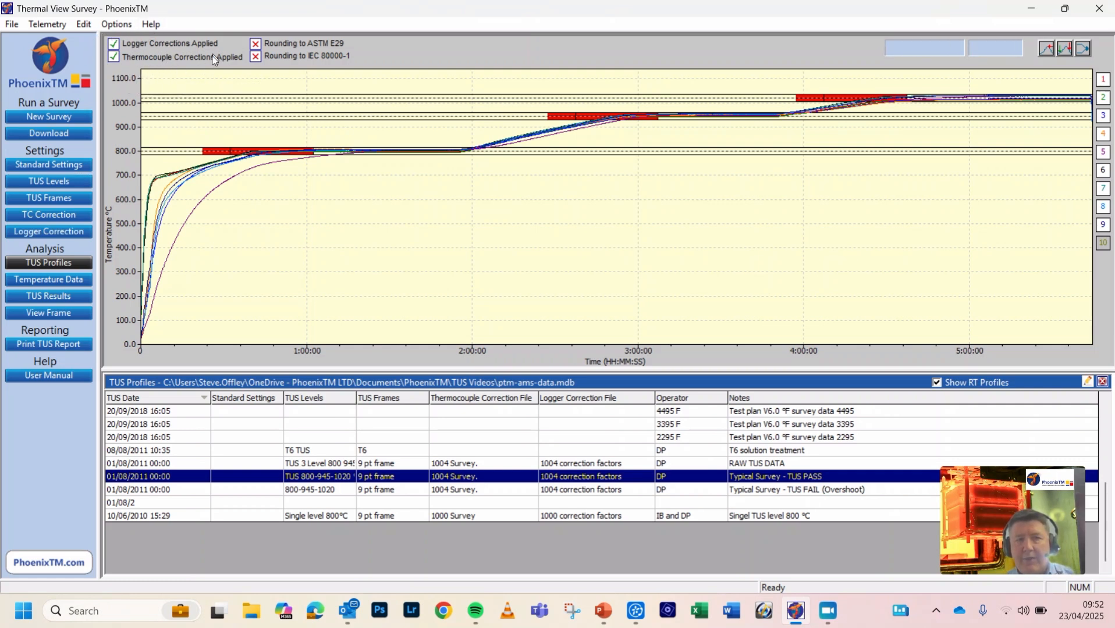
# Step: Examine the thermocouple locations on the survey's frame diagram and close the view
pyautogui.click(1084, 49)
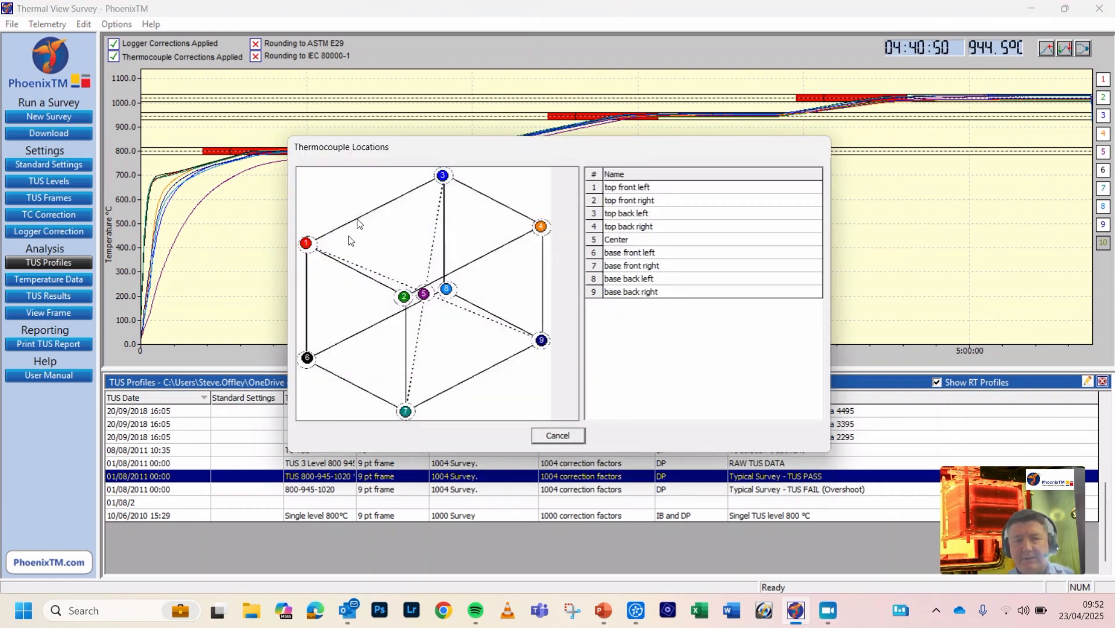
pyautogui.click(553, 441)
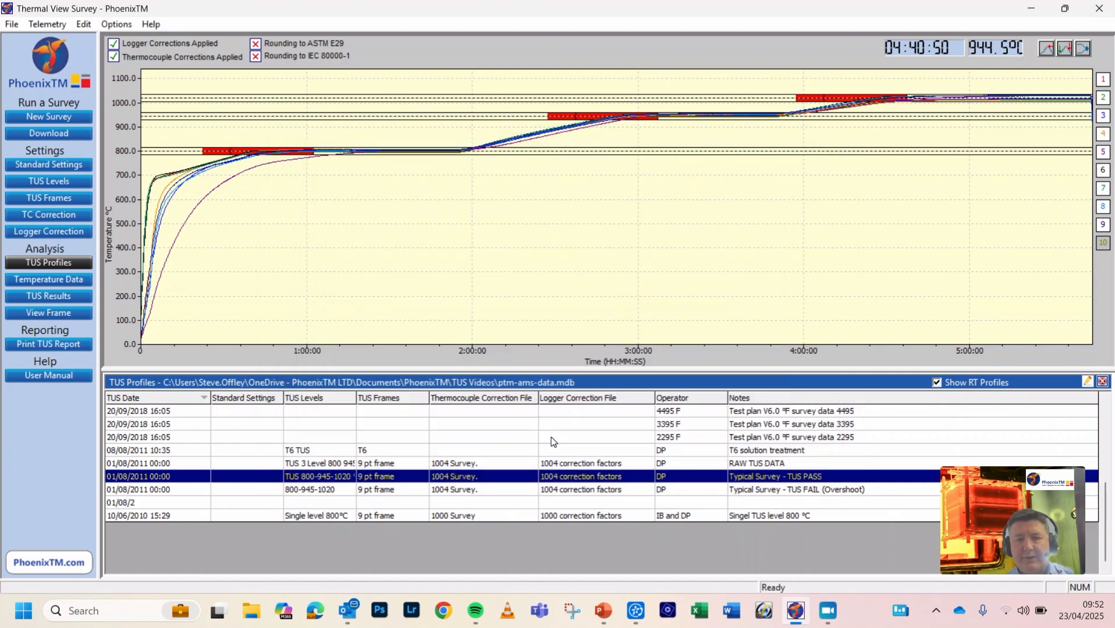